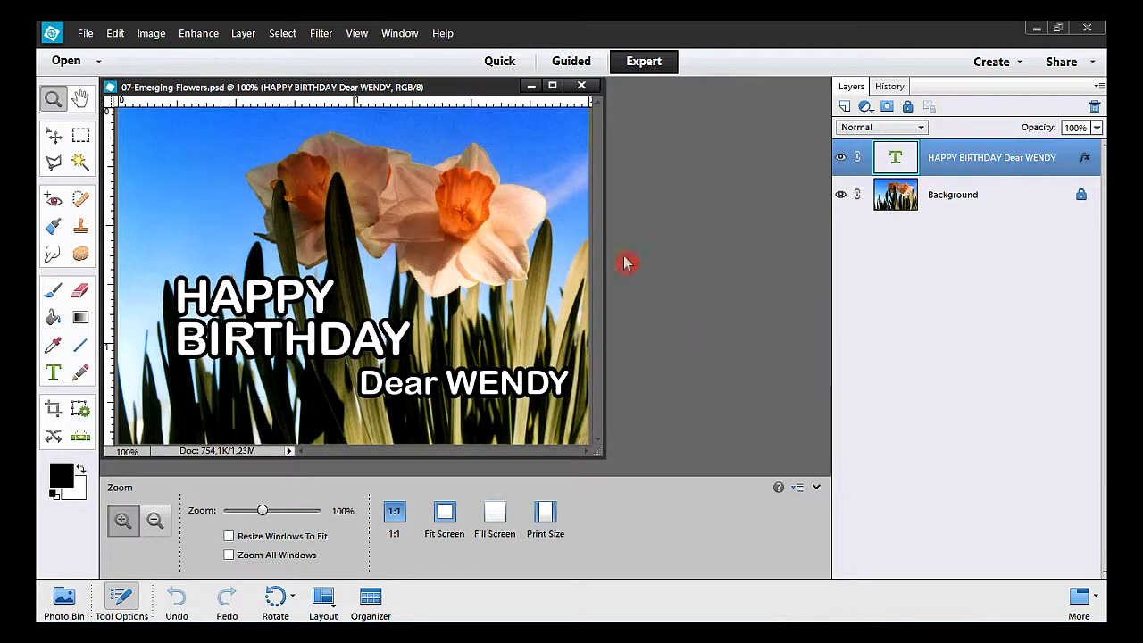
Step: Check the image size settings, viewing the resolution in pixels/cm and in pixels/inch, and leave them without applying changes
{"action": "left_click", "coordinate": [150, 39]}
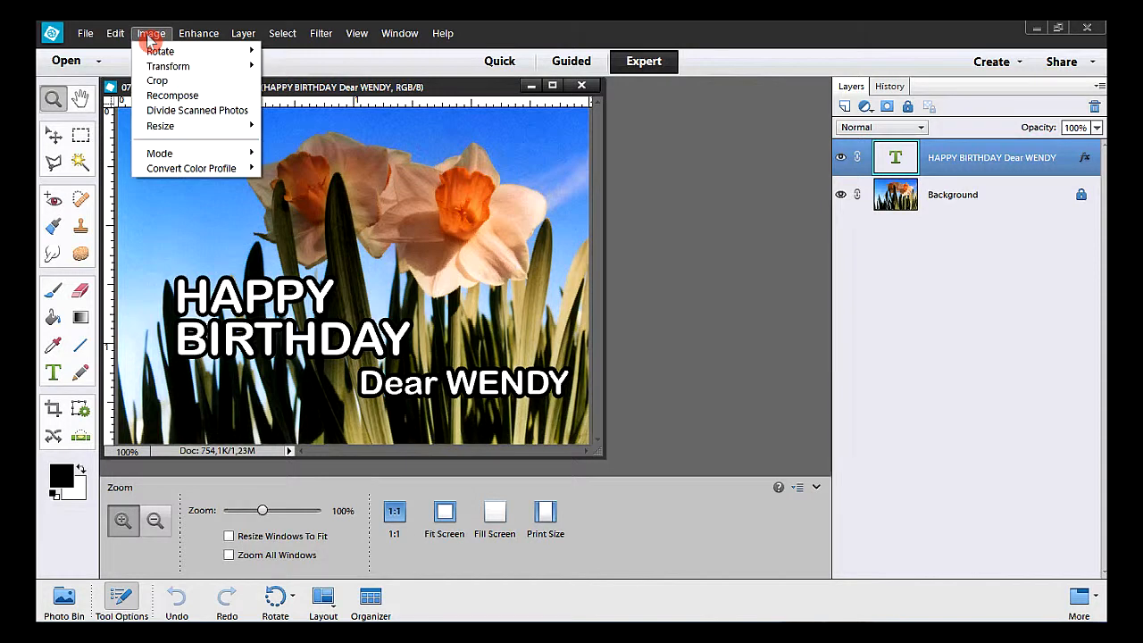
{"action": "mouse_move", "coordinate": [174, 130]}
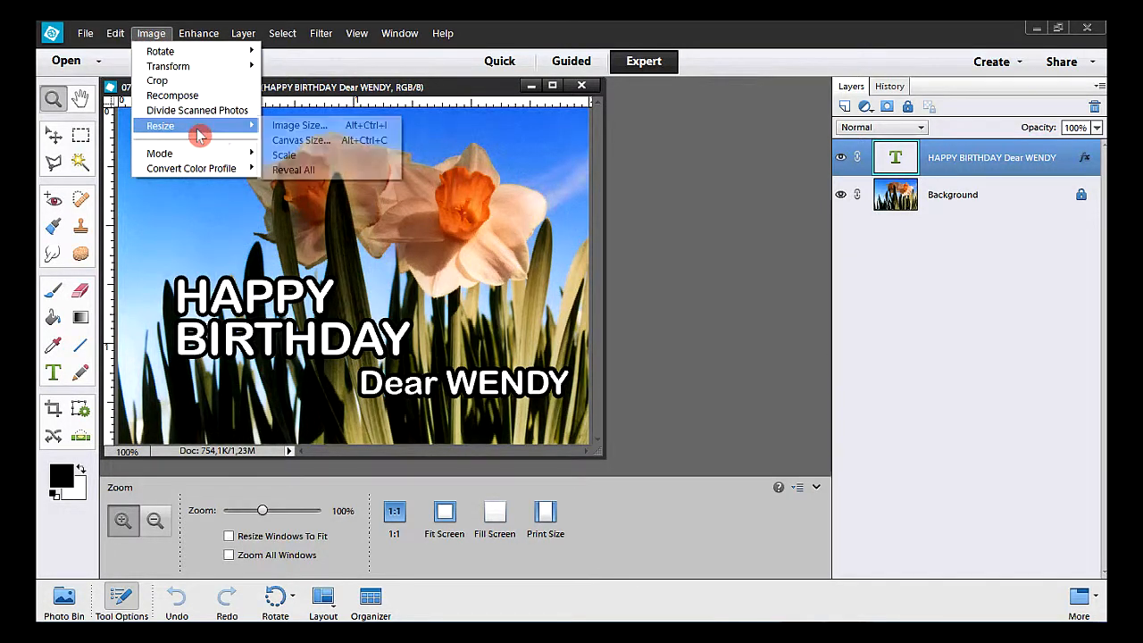
{"action": "left_click", "coordinate": [355, 131]}
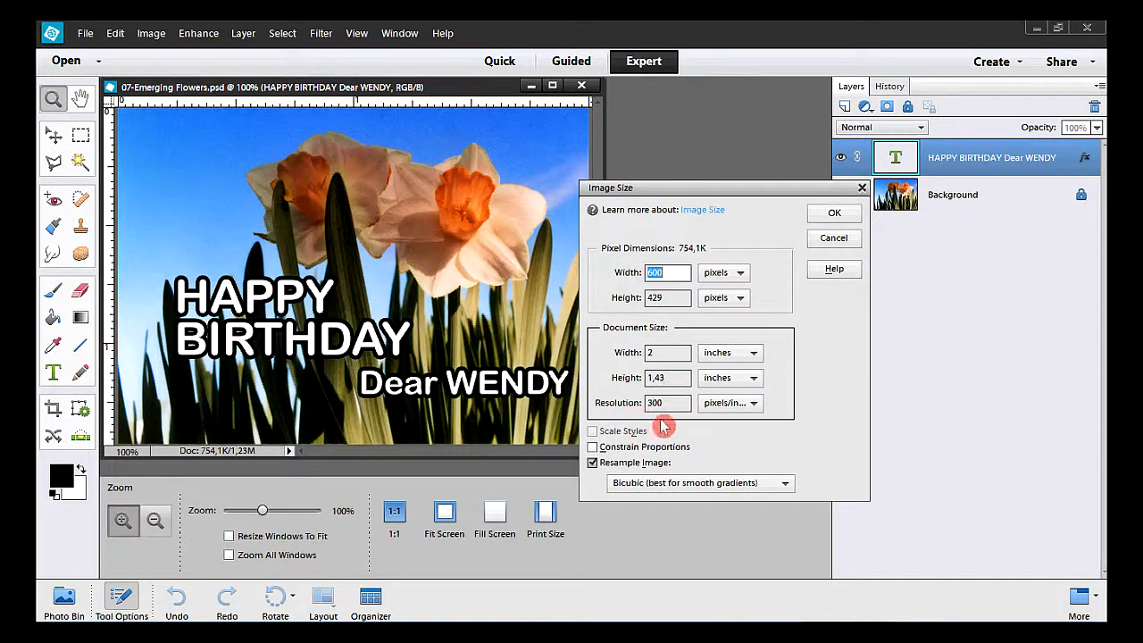
{"action": "left_click", "coordinate": [755, 408]}
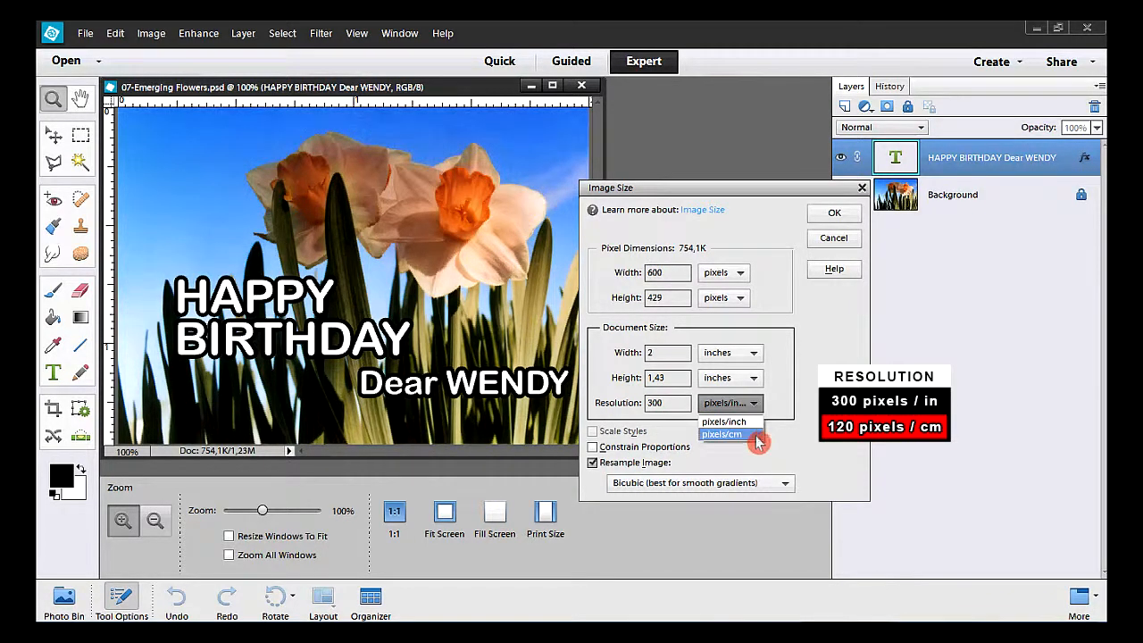
{"action": "left_click", "coordinate": [722, 434]}
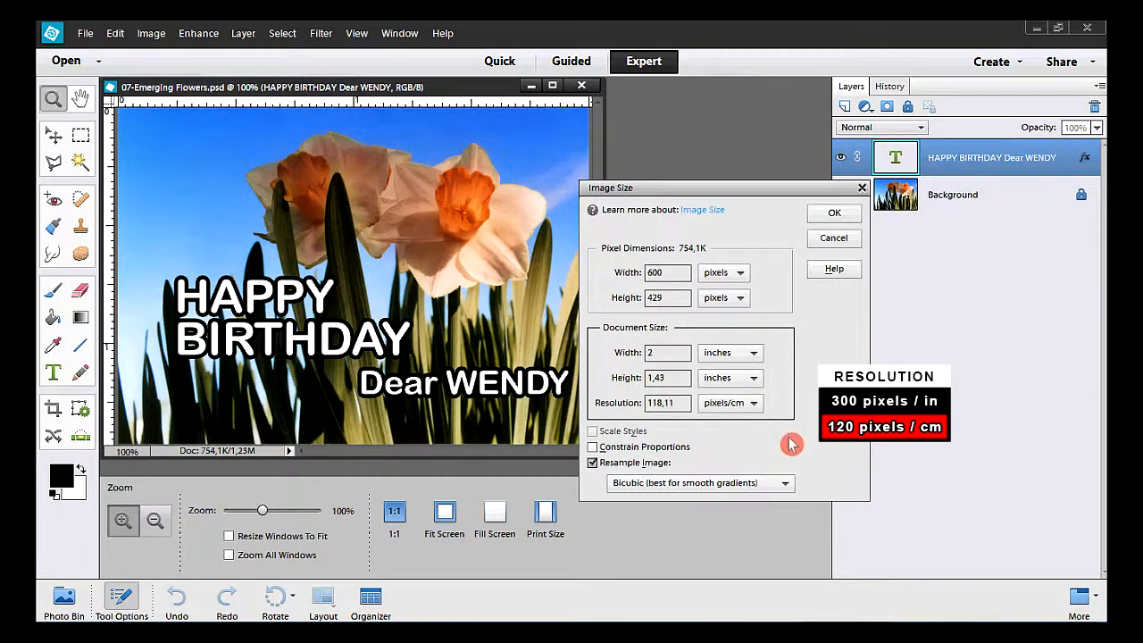
{"action": "left_click", "coordinate": [727, 403]}
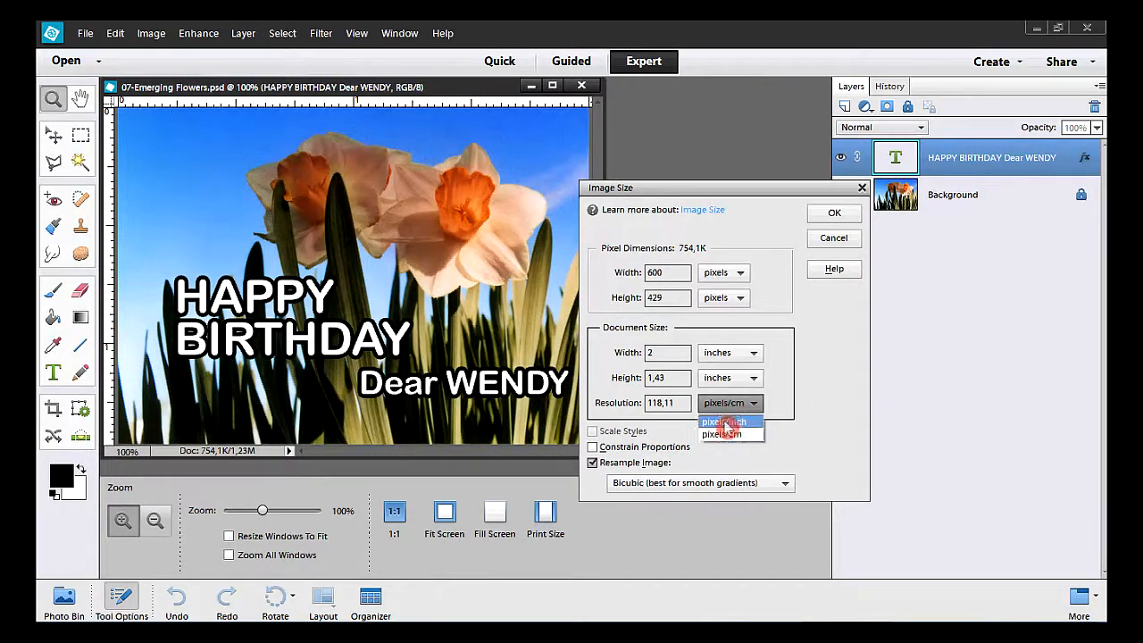
{"action": "left_click", "coordinate": [726, 423]}
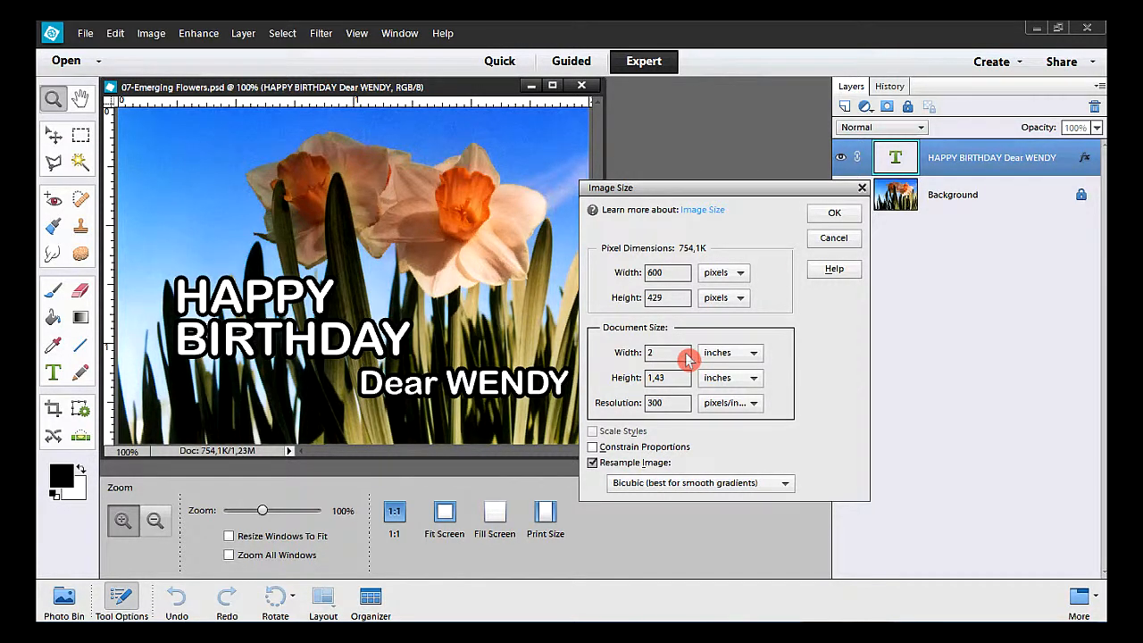
{"action": "left_click", "coordinate": [830, 243]}
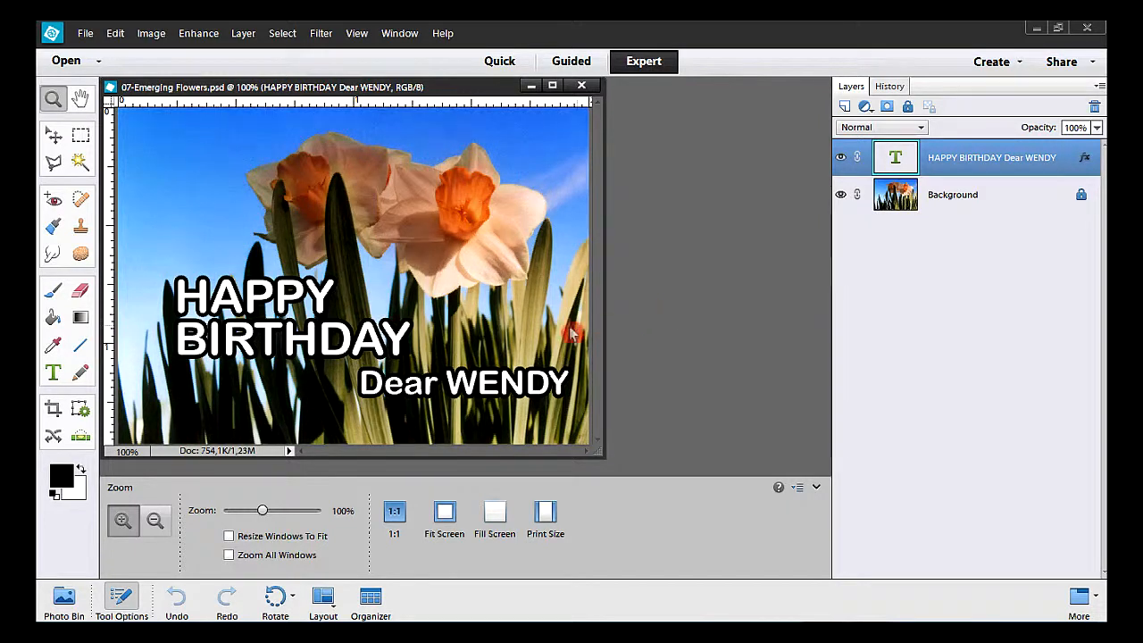
Step: Recolor all of the birthday greeting text to mid-gray 7f7f7f and commit the text edit
{"action": "left_click", "coordinate": [57, 374]}
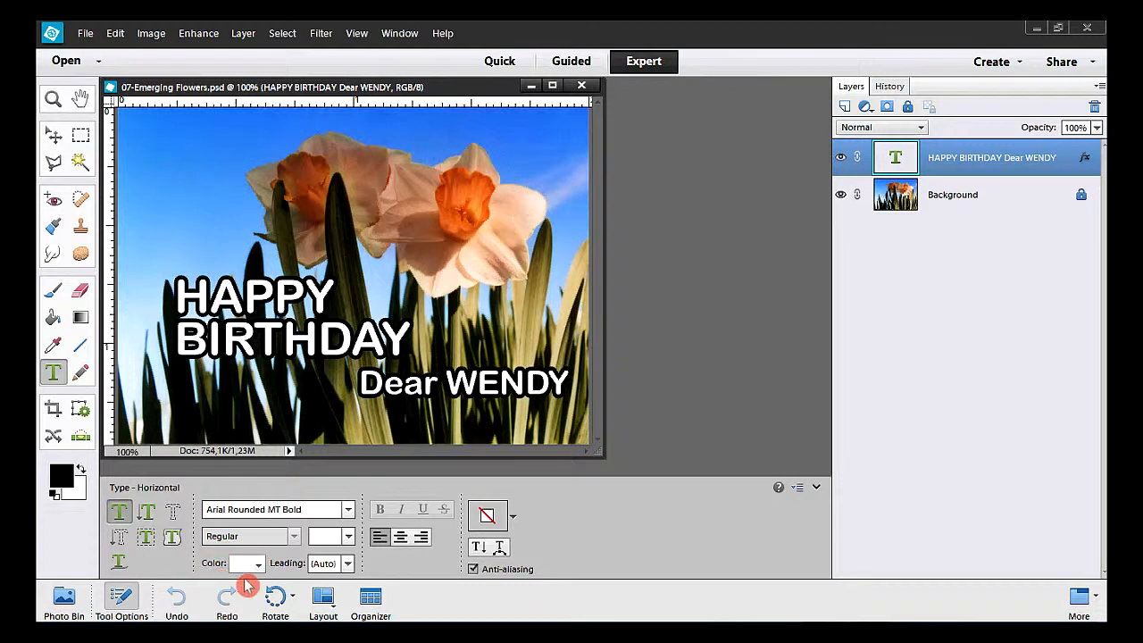
{"action": "left_click_drag", "start_coordinate": [177, 294], "coordinate": [577, 391]}
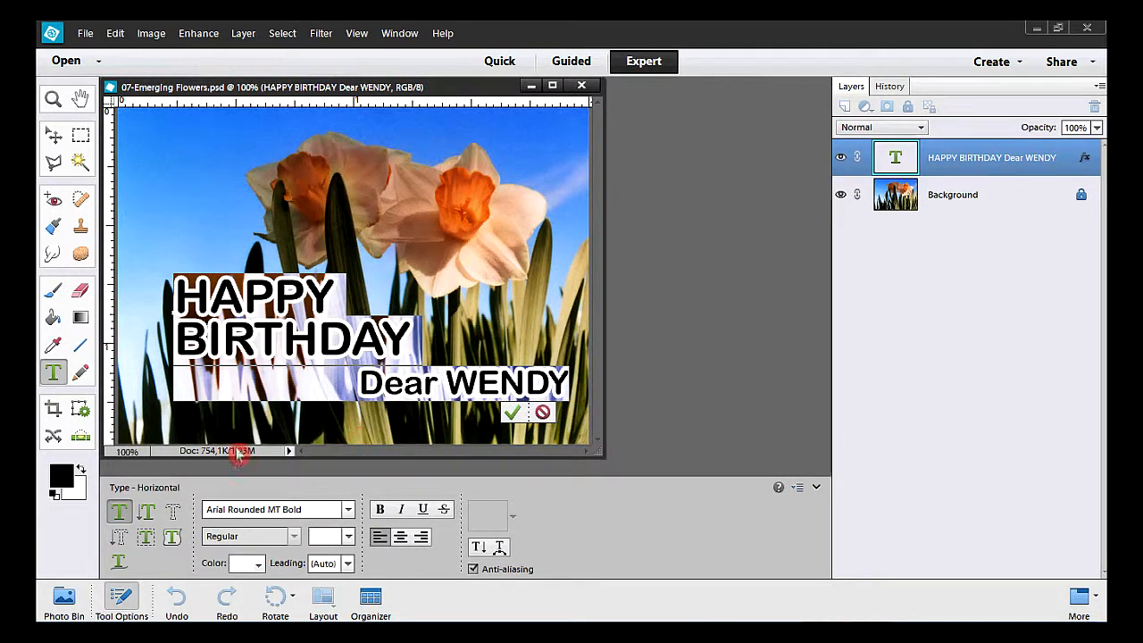
{"action": "left_click", "coordinate": [67, 482]}
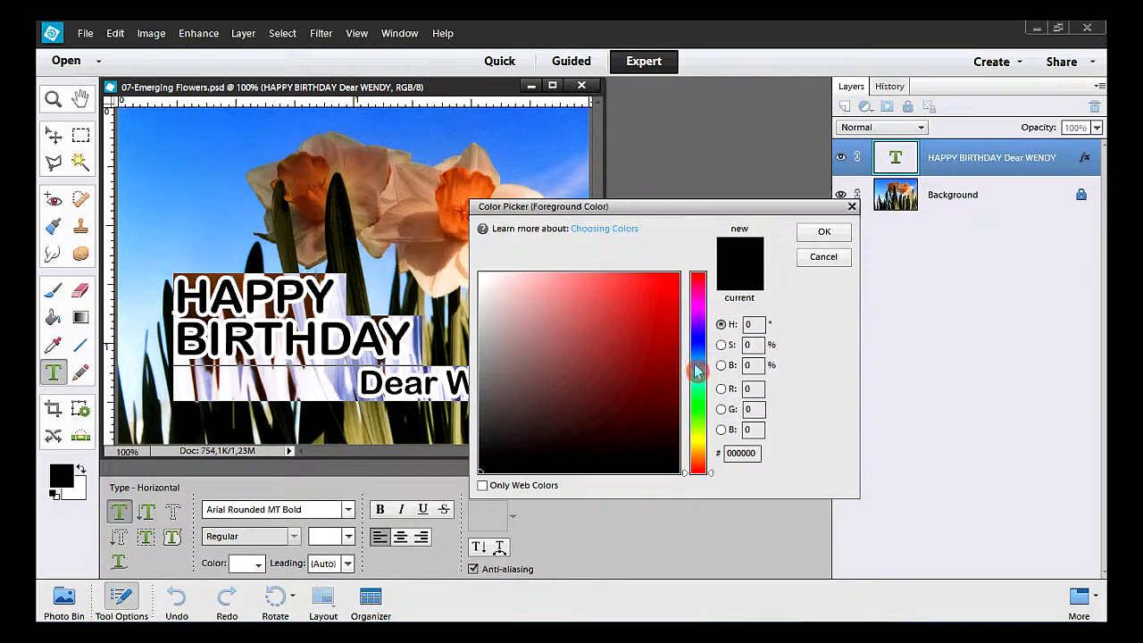
{"action": "left_click", "coordinate": [523, 386]}
{"action": "mouse_move", "coordinate": [517, 386]}
{"action": "left_mouse_down"}
{"action": "mouse_move", "coordinate": [480, 394]}
{"action": "mouse_move", "coordinate": [478, 381]}
{"action": "left_mouse_up"}
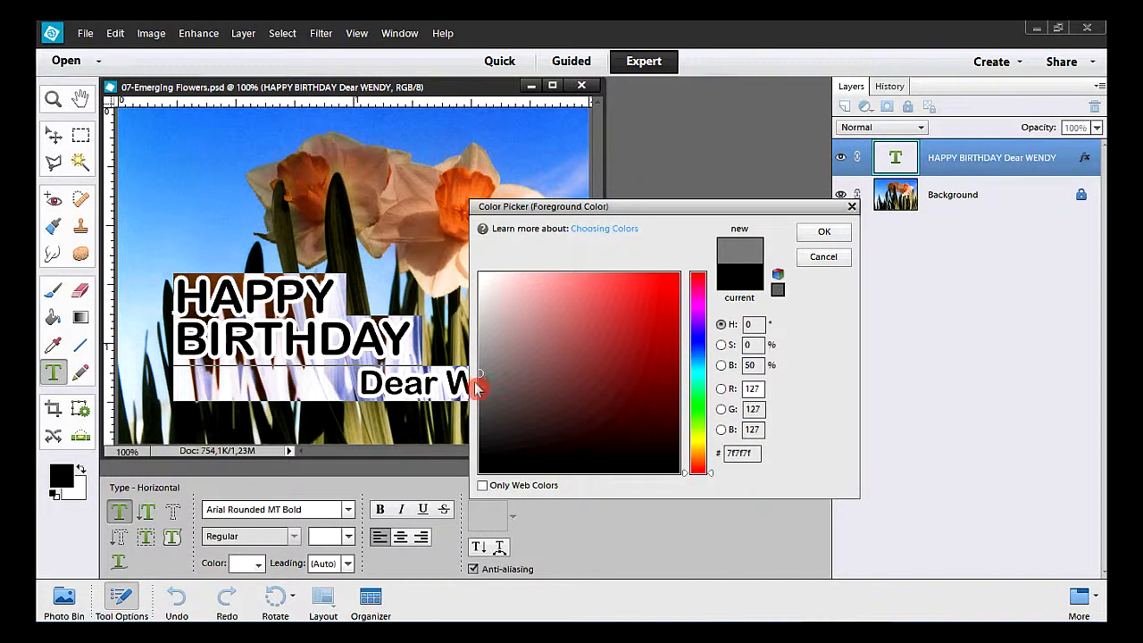
{"action": "left_click", "coordinate": [818, 234]}
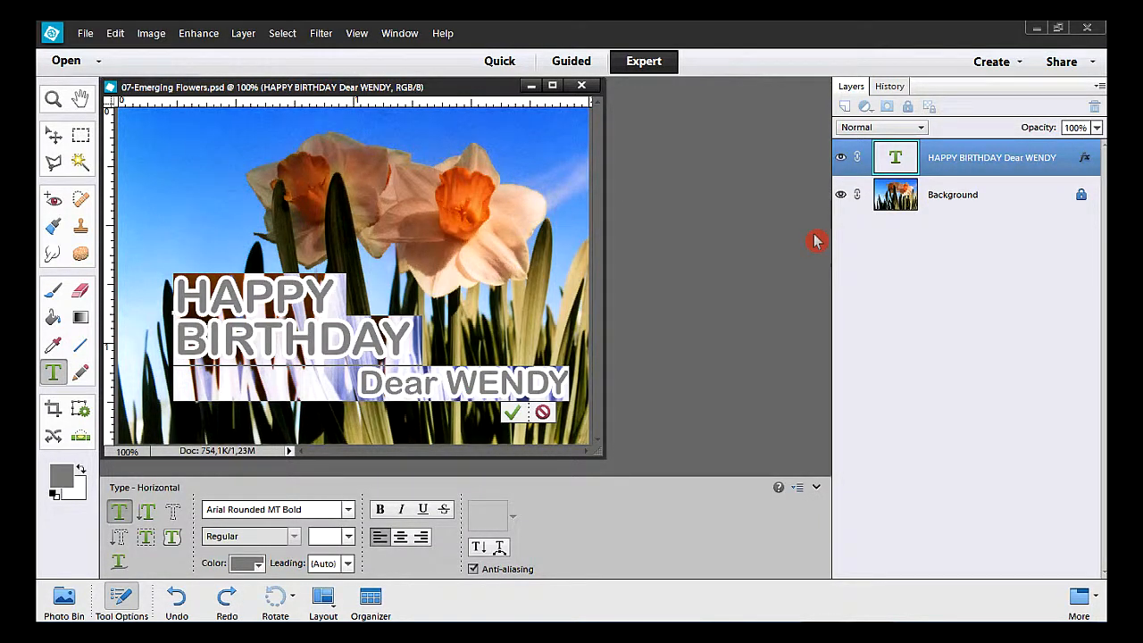
{"action": "left_click", "coordinate": [512, 414]}
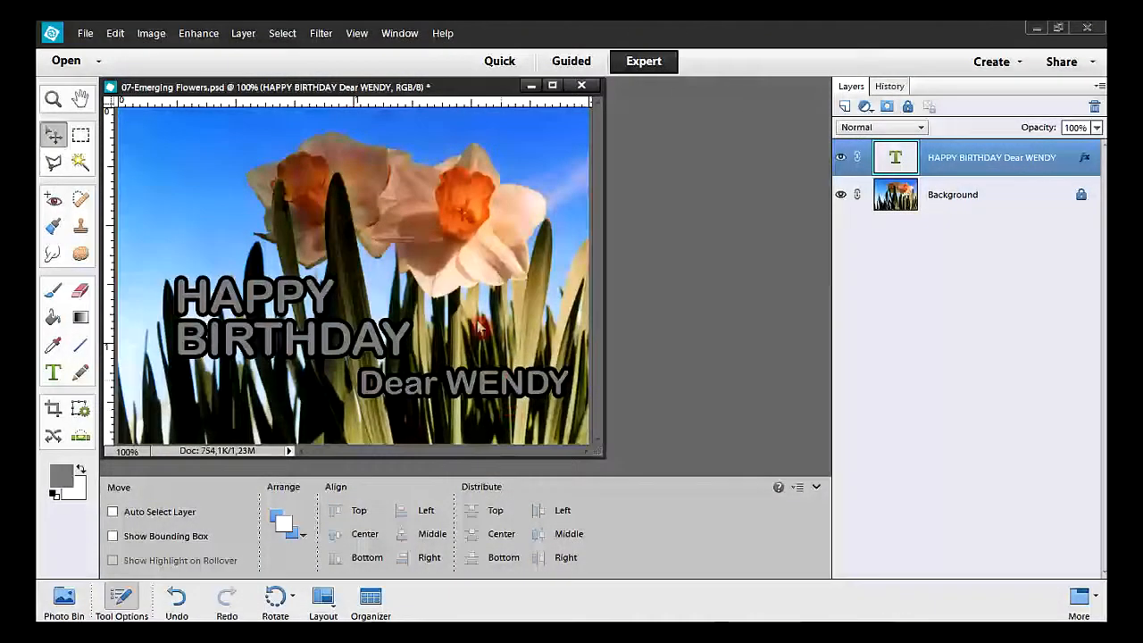
Step: Show the Effects panel and dock it beside Layers and History
{"action": "left_click", "coordinate": [387, 34]}
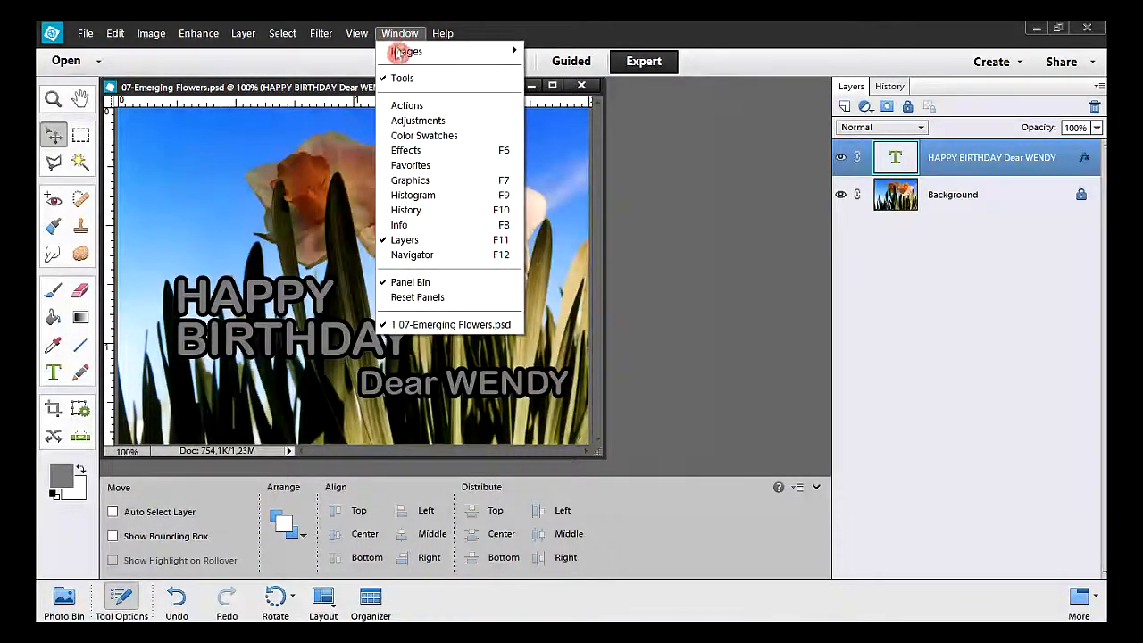
{"action": "left_click", "coordinate": [448, 156]}
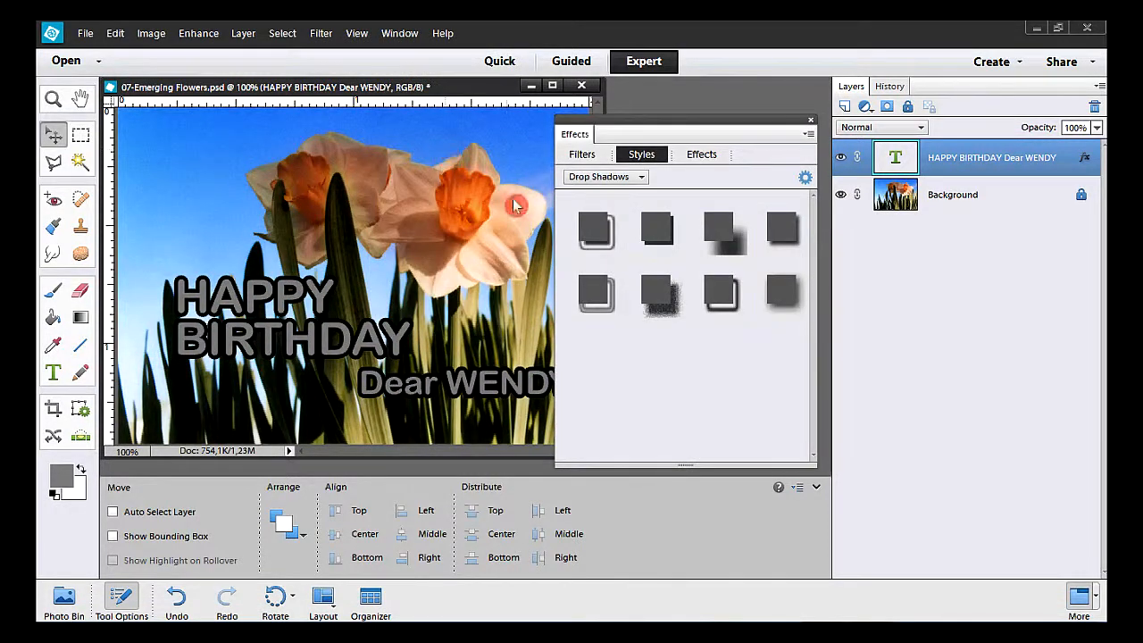
{"action": "left_click_drag", "start_coordinate": [679, 125], "coordinate": [936, 89]}
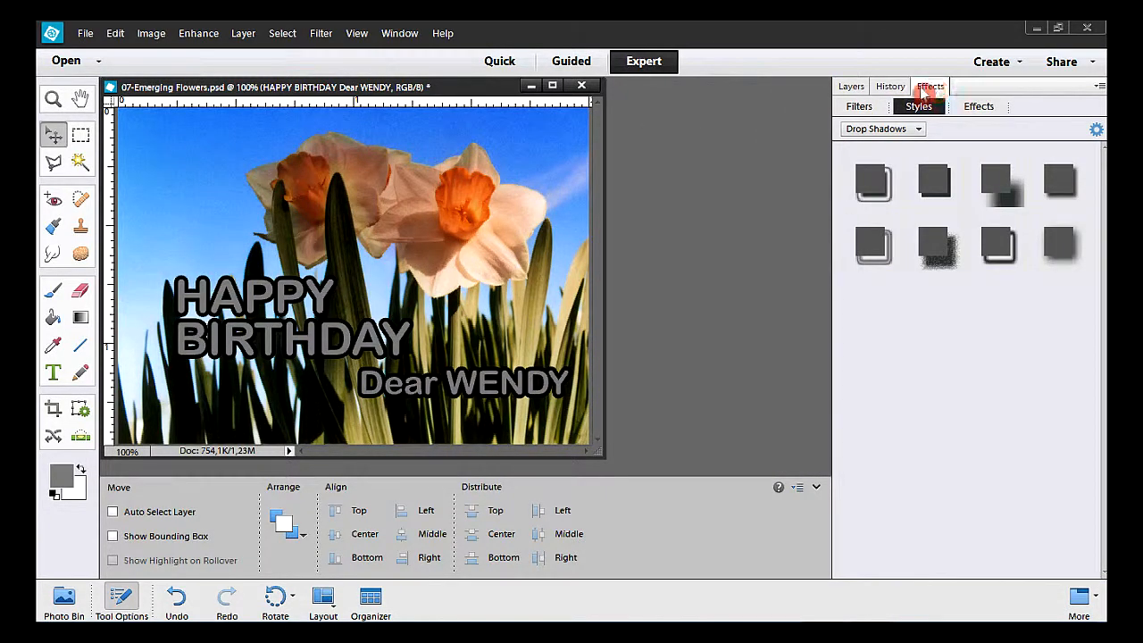
Step: Apply the Simple Inner style from the Bevels category to the greeting text layer
{"action": "left_click", "coordinate": [913, 131]}
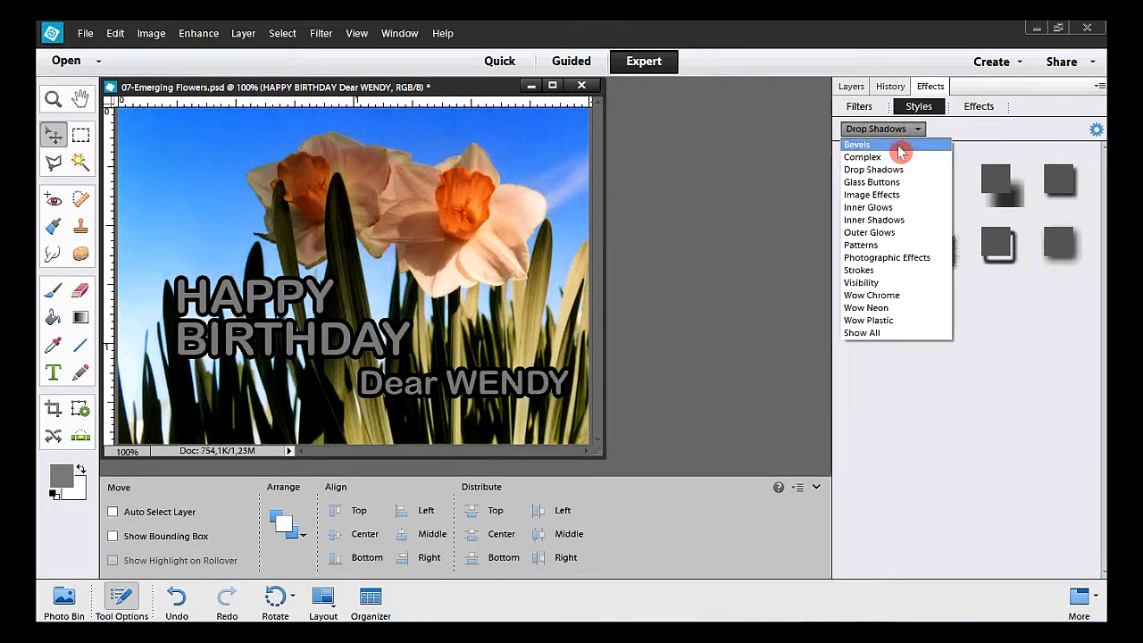
{"action": "left_click", "coordinate": [900, 147]}
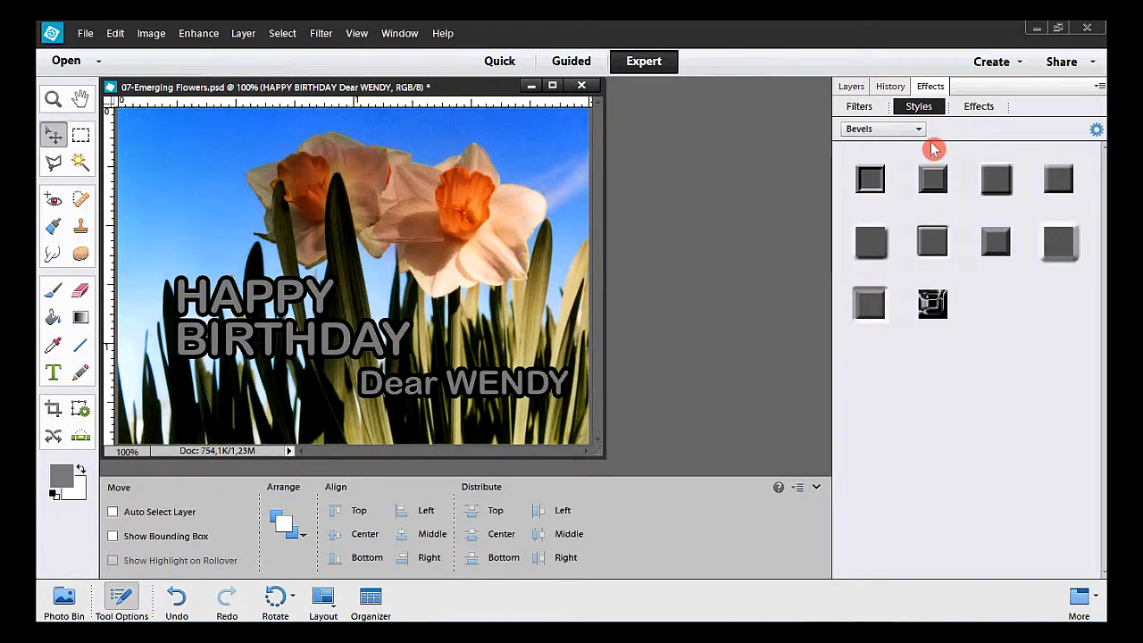
{"action": "left_click", "coordinate": [1062, 184]}
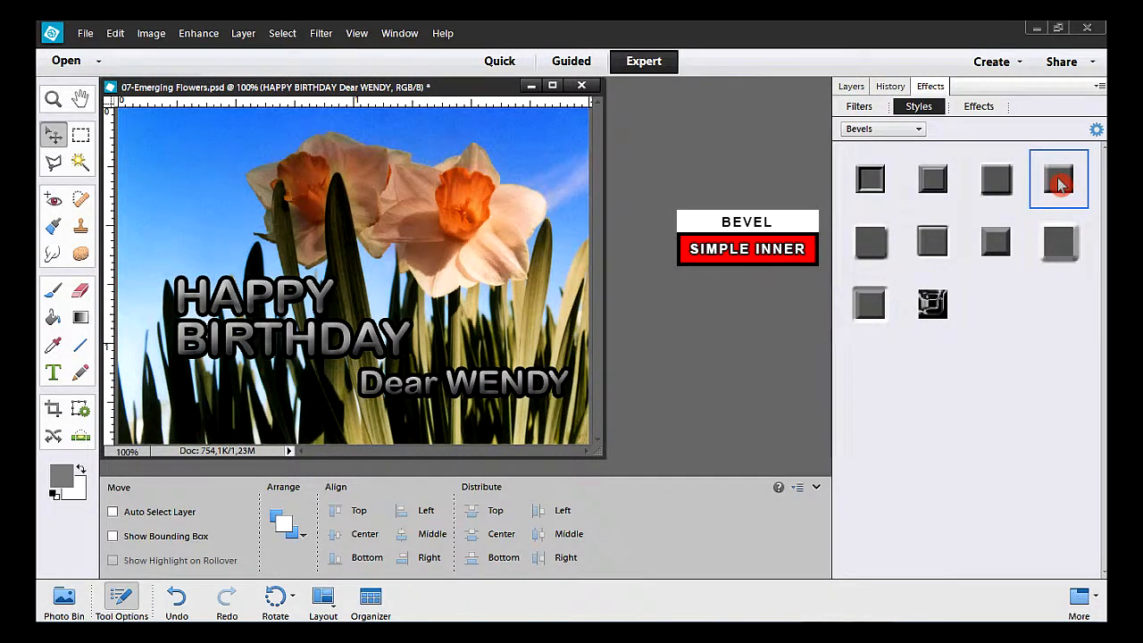
Step: Edit the text layer's style settings to remove the stroke and set the bevel size to 2 px
{"action": "left_click", "coordinate": [52, 103]}
{"action": "left_click_drag", "start_coordinate": [279, 254], "coordinate": [497, 417]}
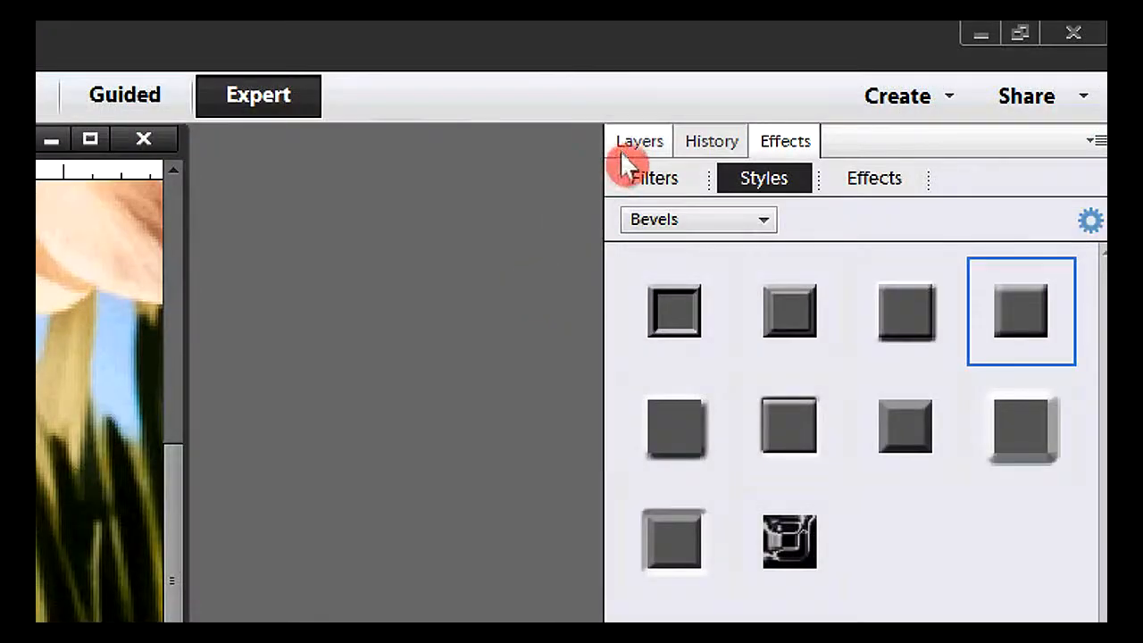
{"action": "left_click", "coordinate": [623, 143]}
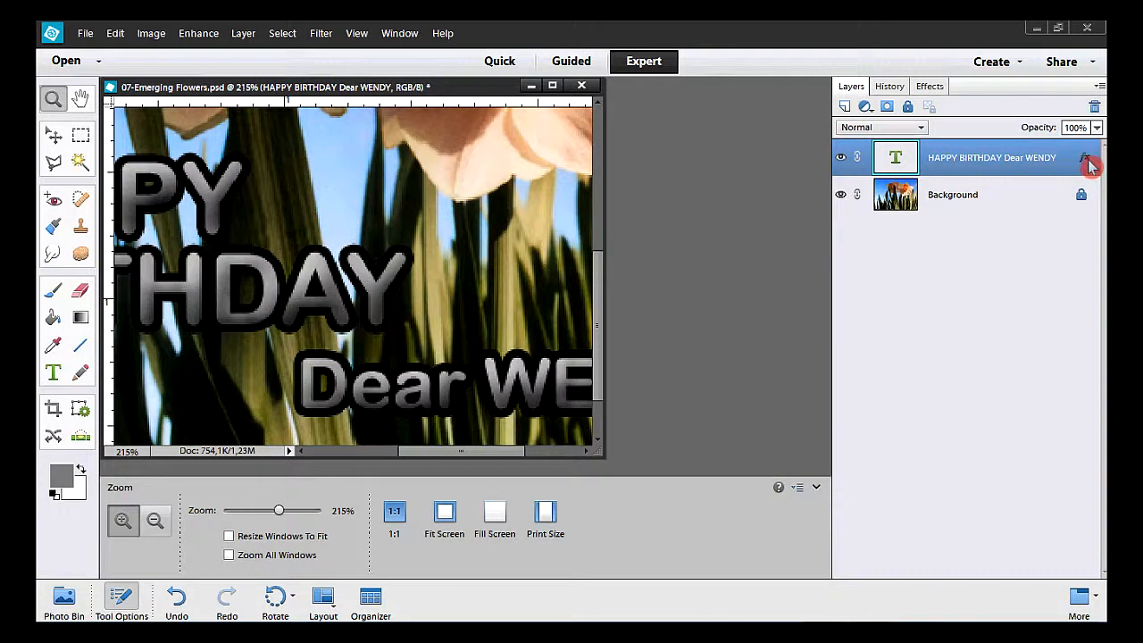
{"action": "double_click", "coordinate": [1089, 162]}
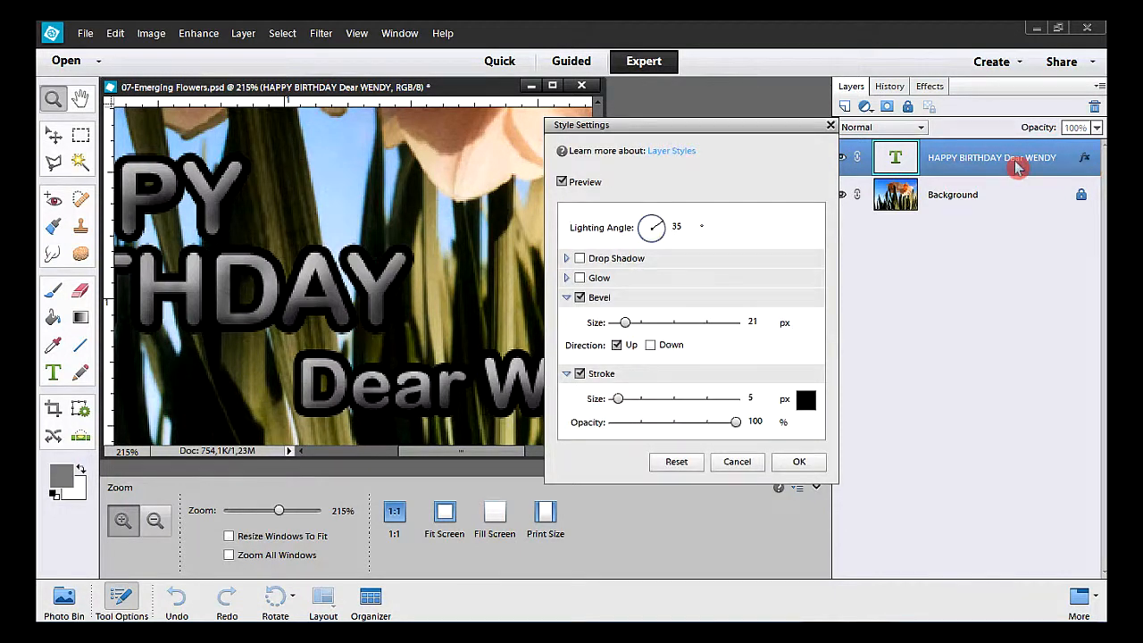
{"action": "left_click_drag", "start_coordinate": [795, 126], "coordinate": [777, 122]}
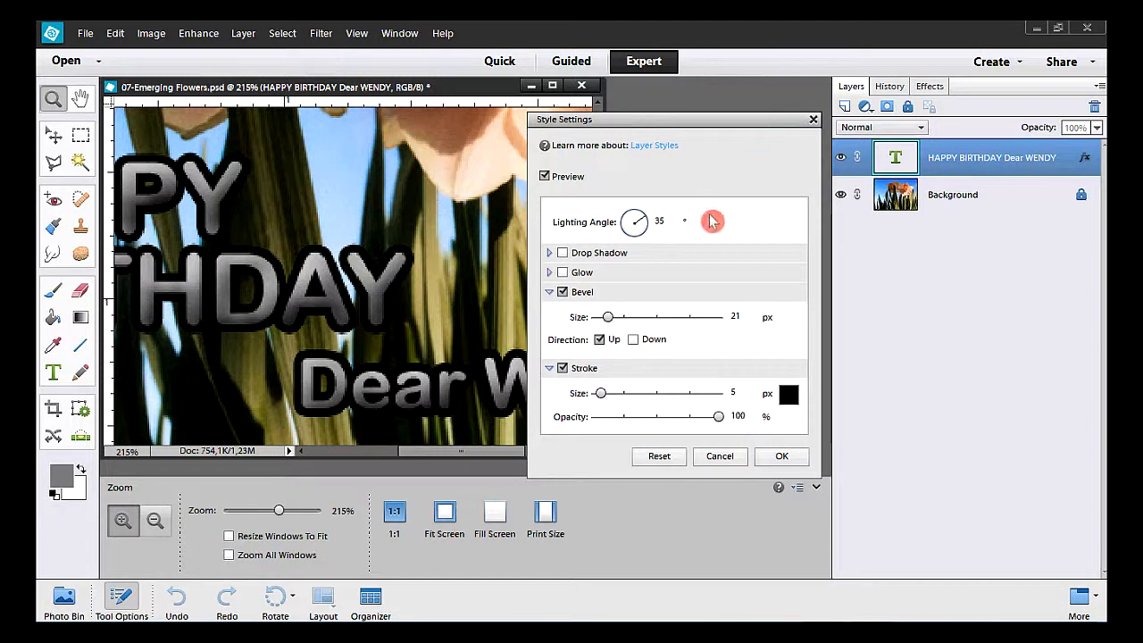
{"action": "left_click", "coordinate": [562, 371]}
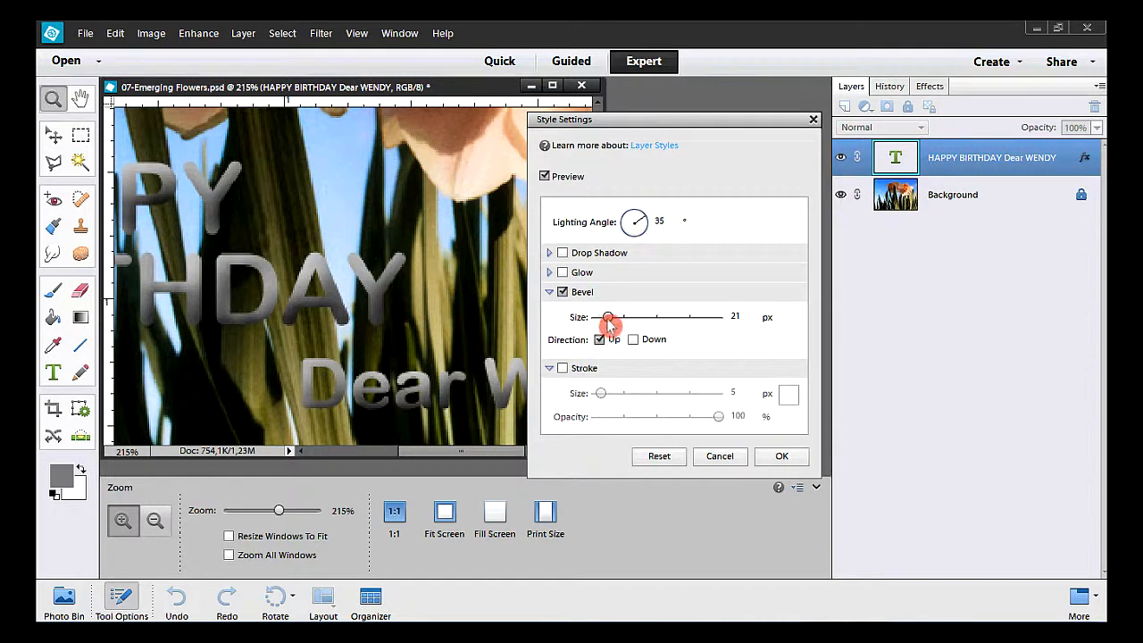
{"action": "left_click_drag", "start_coordinate": [609, 321], "coordinate": [601, 323]}
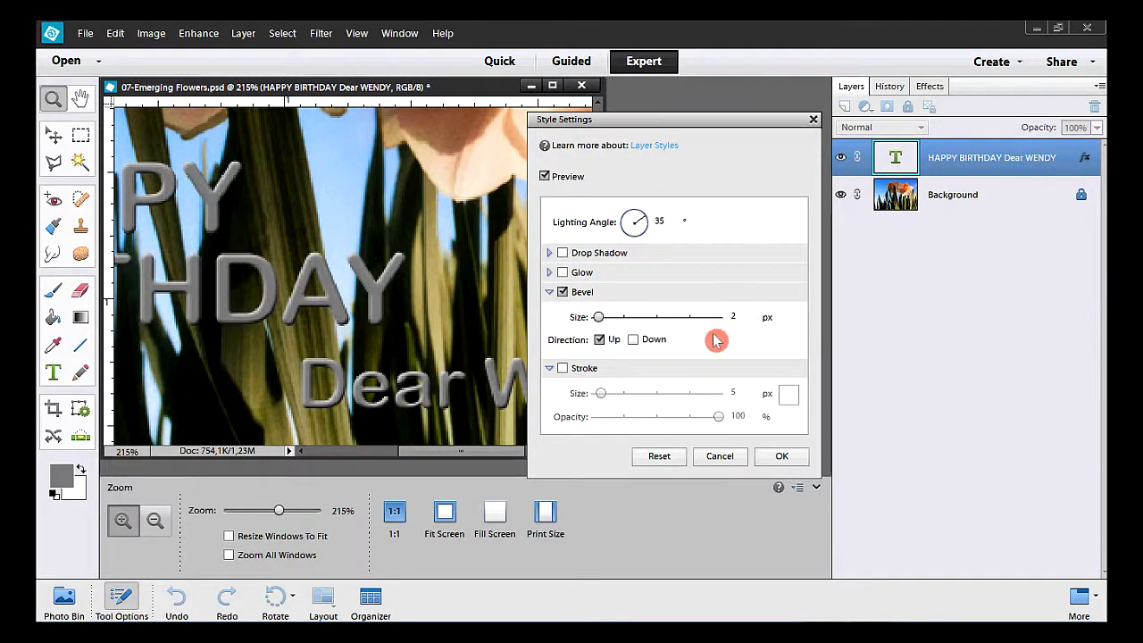
{"action": "left_click", "coordinate": [782, 457]}
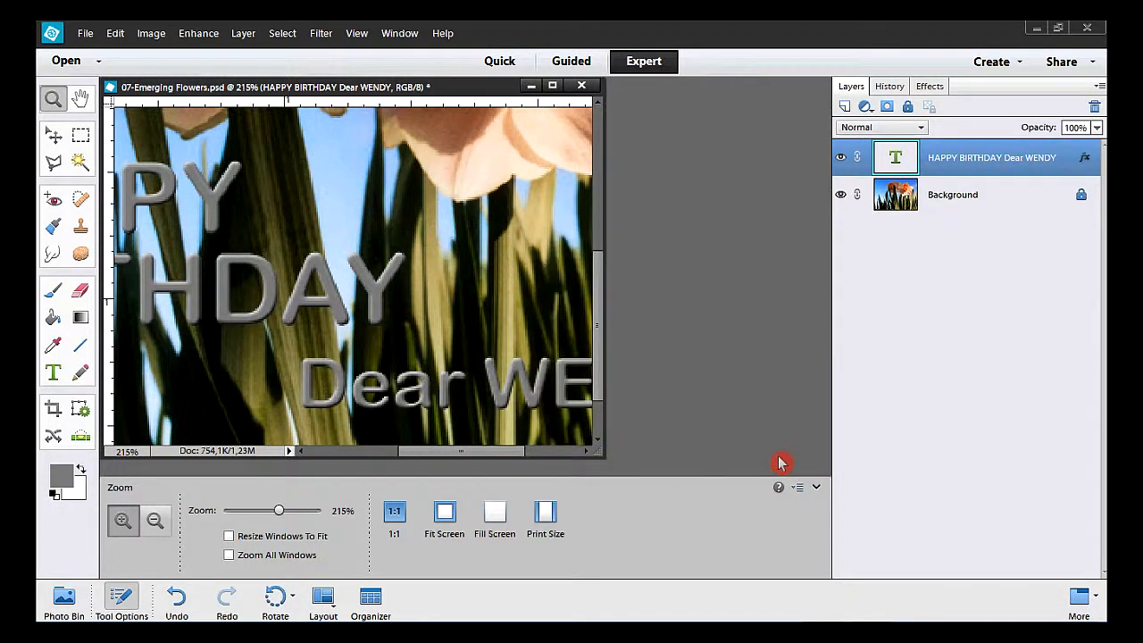
Step: Warp the greeting text with the horizontal Arc style and a bend of -15%
{"action": "left_click", "coordinate": [81, 100]}
{"action": "double_click", "coordinate": [81, 101]}
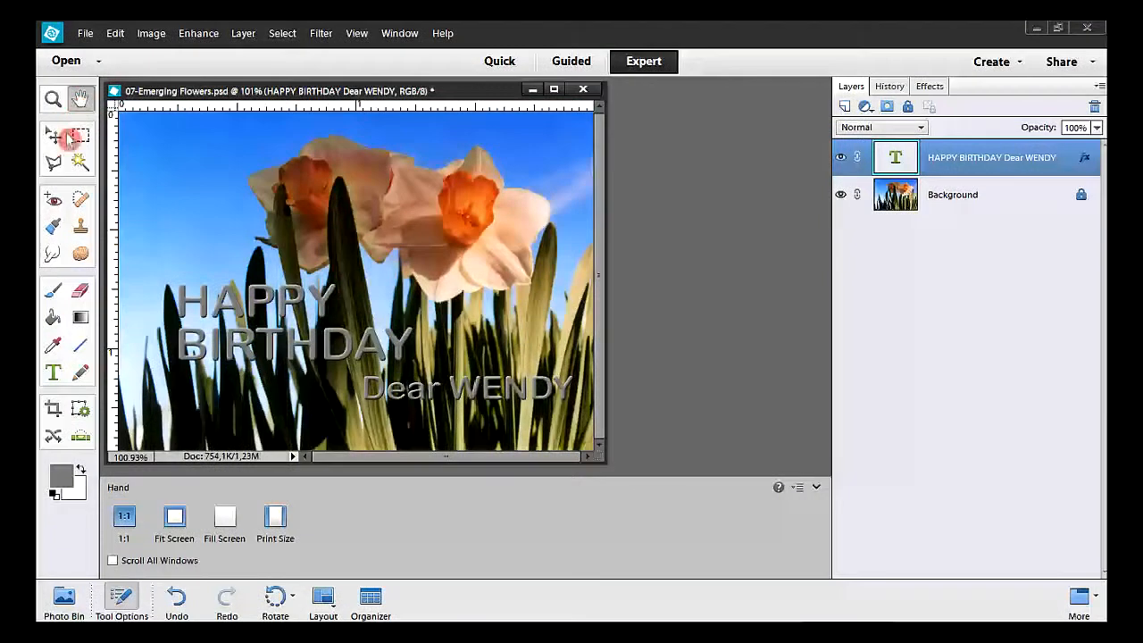
{"action": "left_click", "coordinate": [51, 376]}
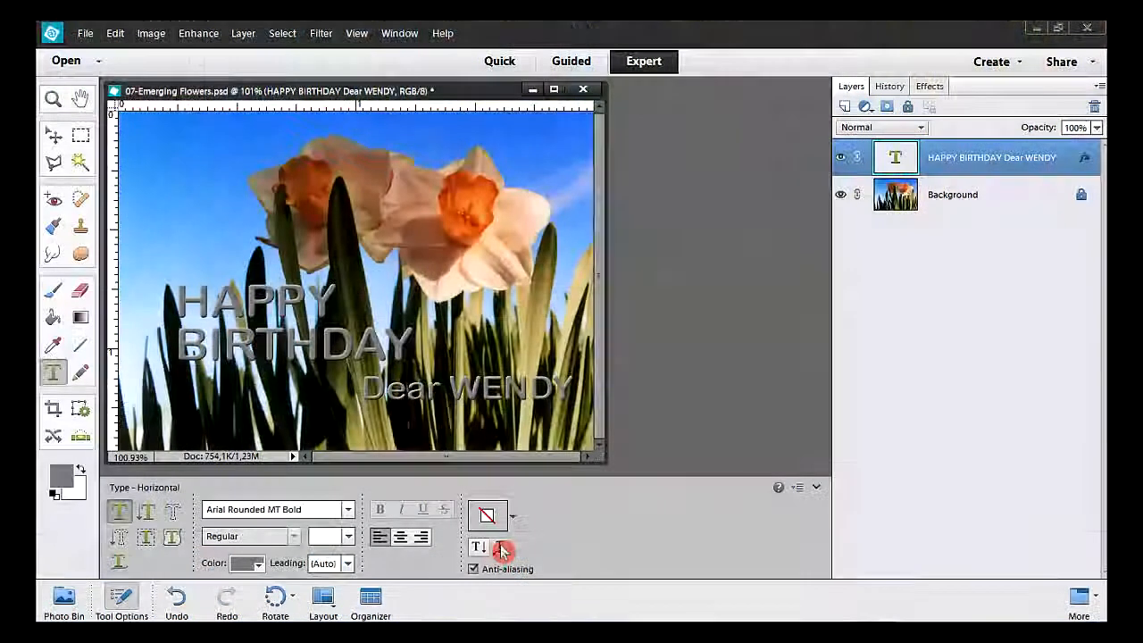
{"action": "left_click", "coordinate": [501, 549]}
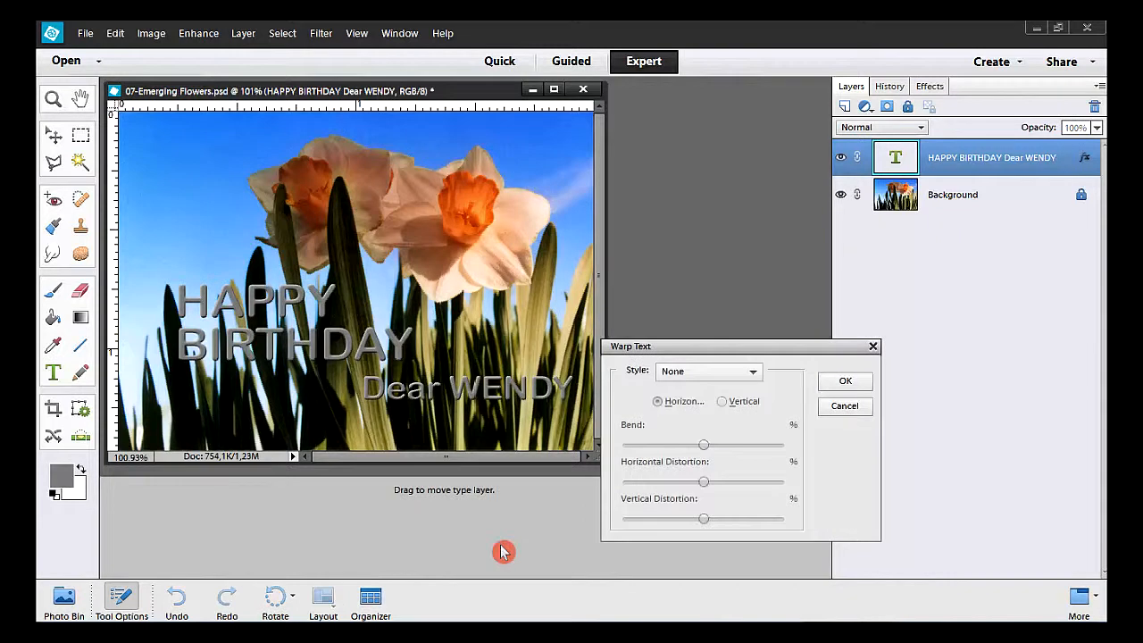
{"action": "left_click", "coordinate": [750, 373]}
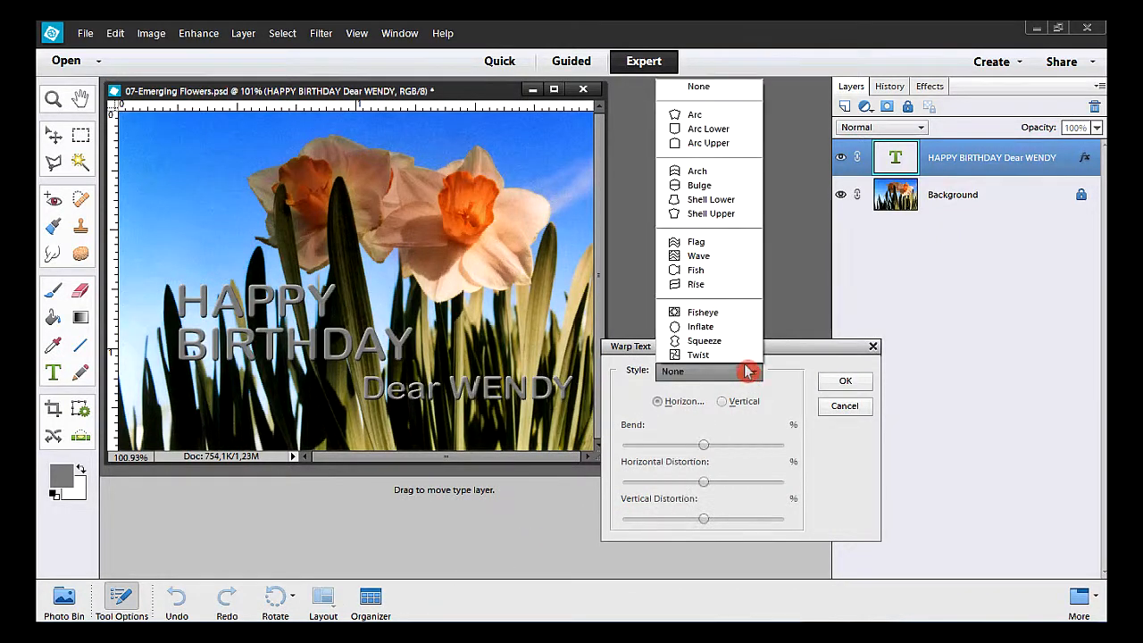
{"action": "left_click", "coordinate": [734, 120]}
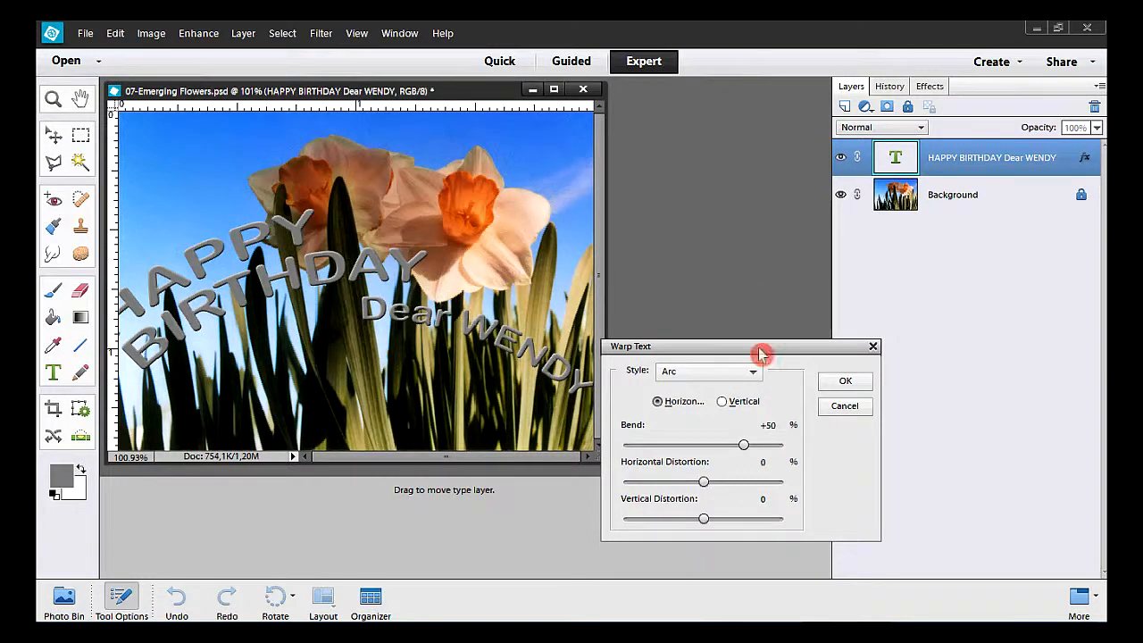
{"action": "left_click_drag", "start_coordinate": [746, 451], "coordinate": [695, 452]}
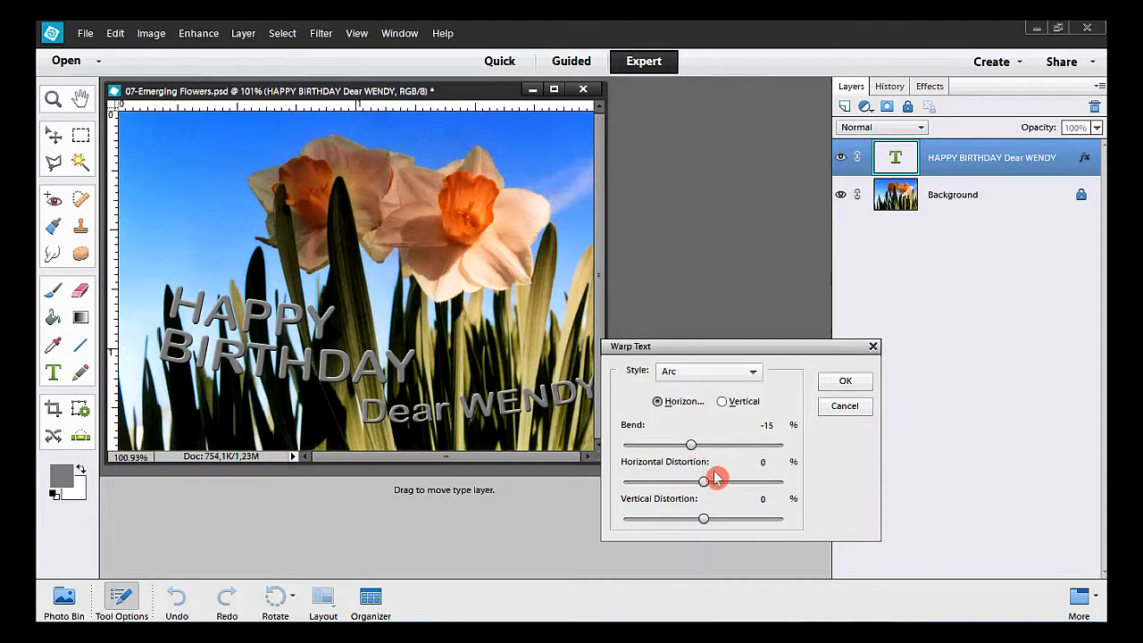
Step: Set the text warp's vertical distortion to -8% and apply the warp
{"action": "mouse_move", "coordinate": [705, 519]}
{"action": "left_mouse_down"}
{"action": "mouse_move", "coordinate": [689, 519]}
{"action": "mouse_move", "coordinate": [717, 527]}
{"action": "mouse_move", "coordinate": [698, 528]}
{"action": "left_mouse_up"}
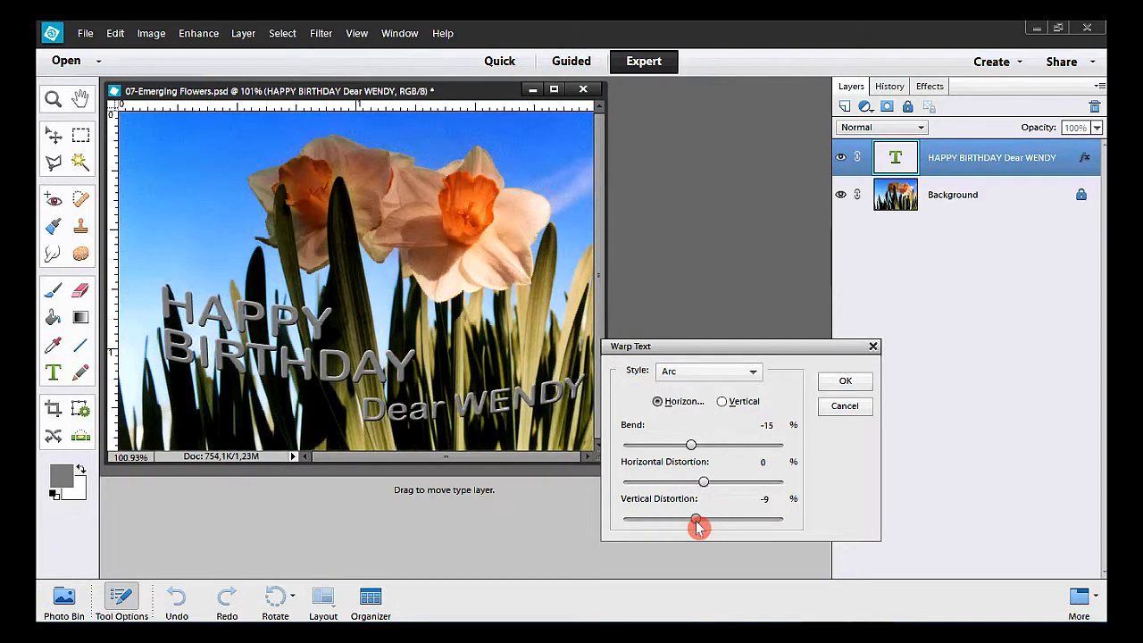
{"action": "left_click_drag", "start_coordinate": [700, 527], "coordinate": [702, 524]}
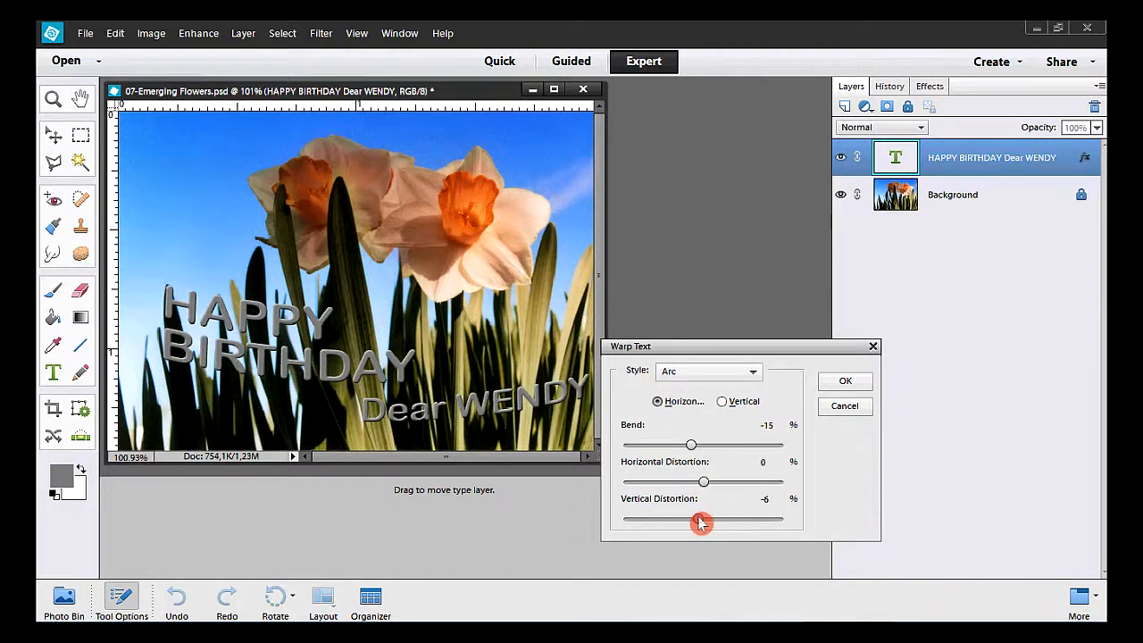
{"action": "double_click", "coordinate": [770, 499]}
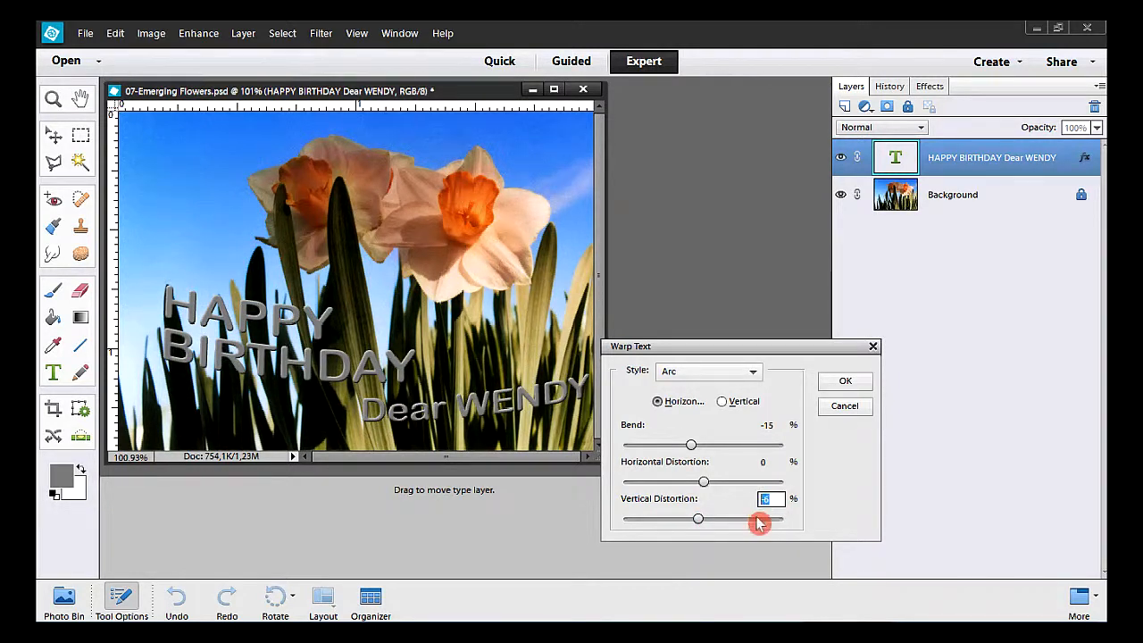
{"action": "type", "text": "-8"}
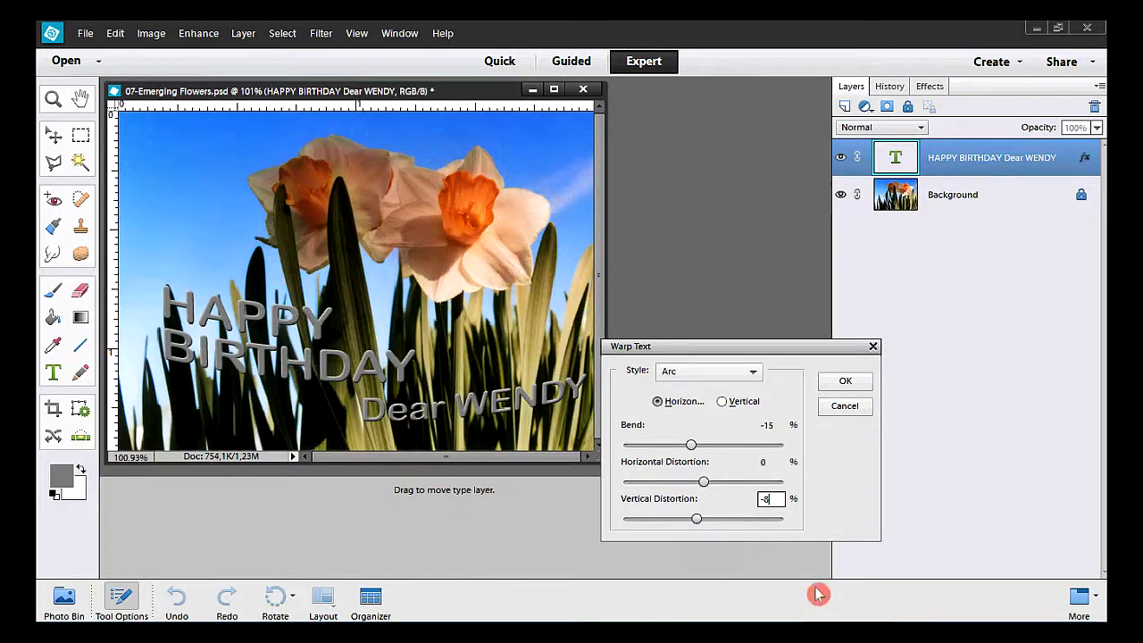
{"action": "left_click", "coordinate": [845, 384]}
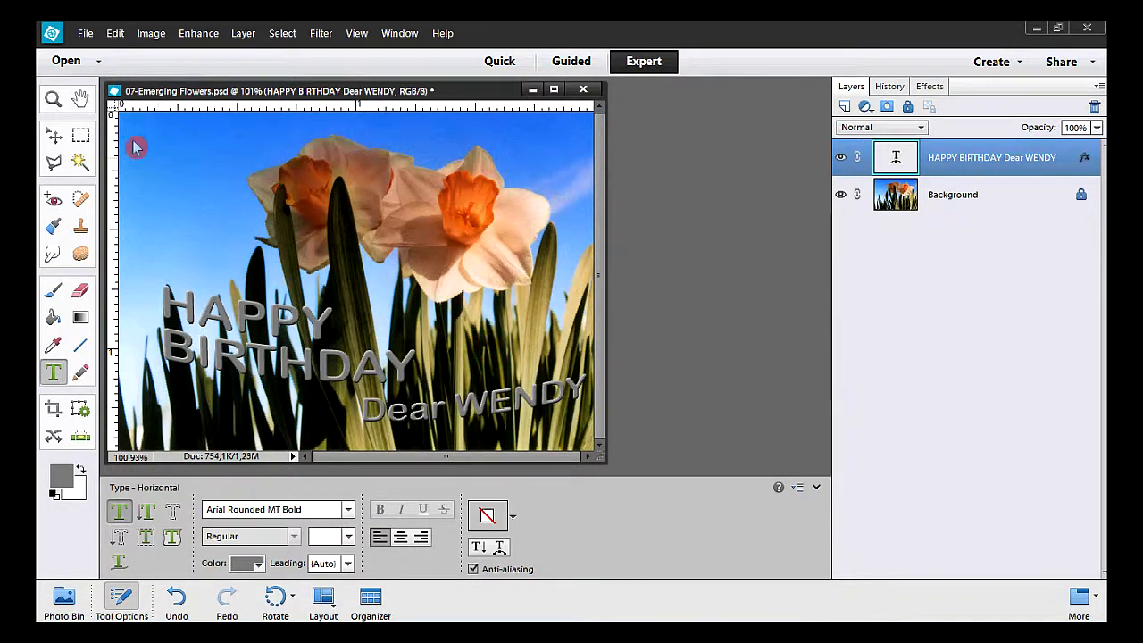
Step: Magnify the lower part of the warped greeting to inspect the beveled letters
{"action": "left_click", "coordinate": [52, 99]}
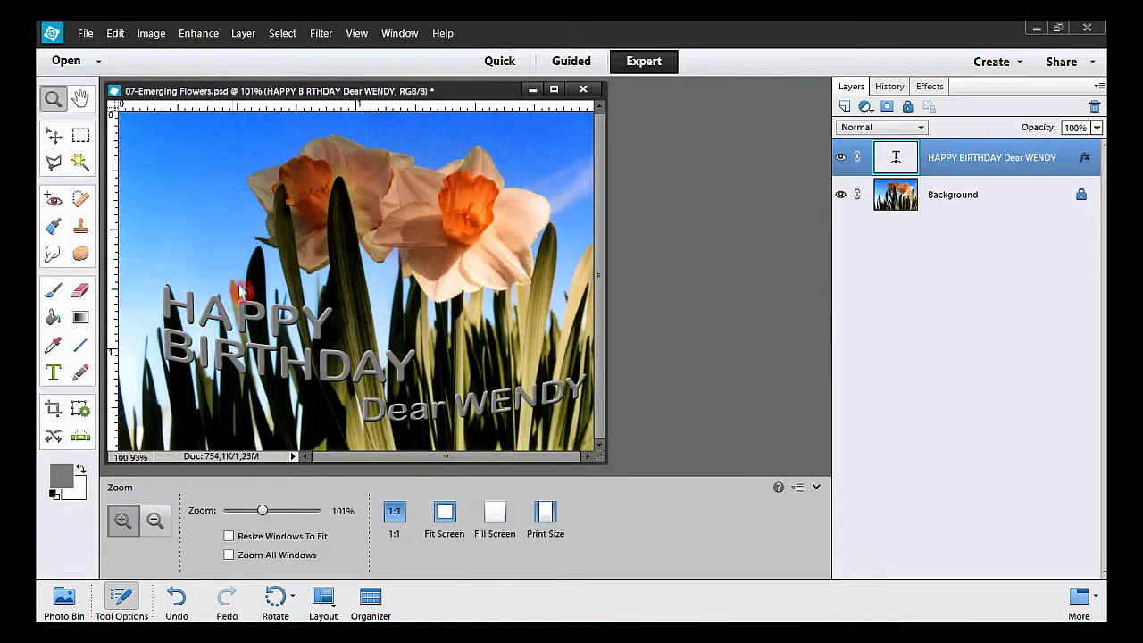
{"action": "left_click_drag", "start_coordinate": [277, 288], "coordinate": [525, 444]}
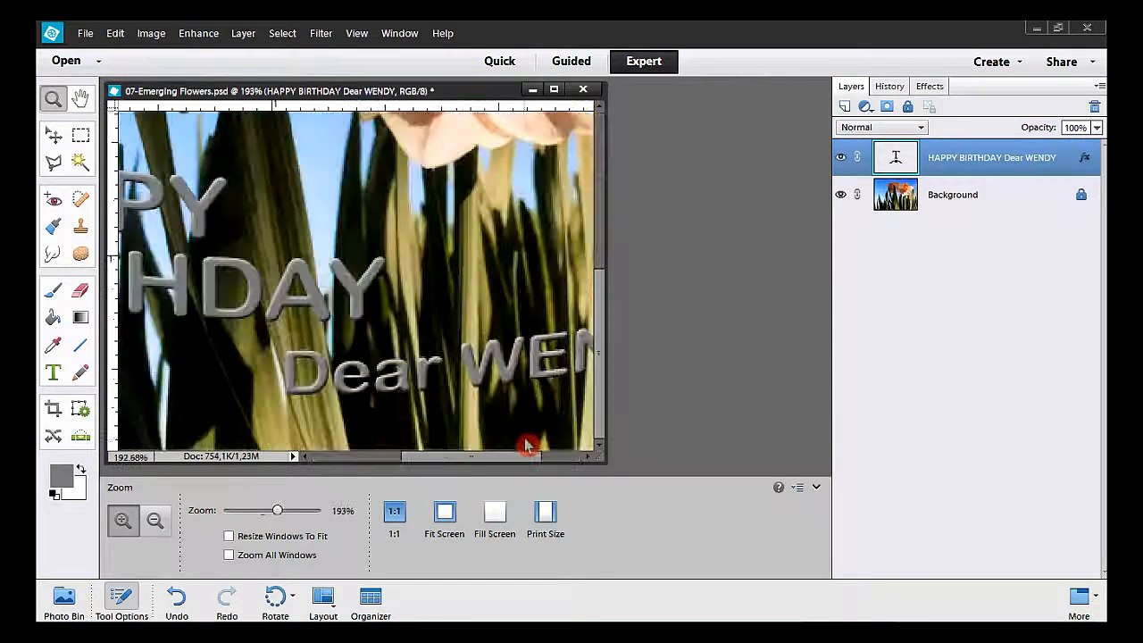